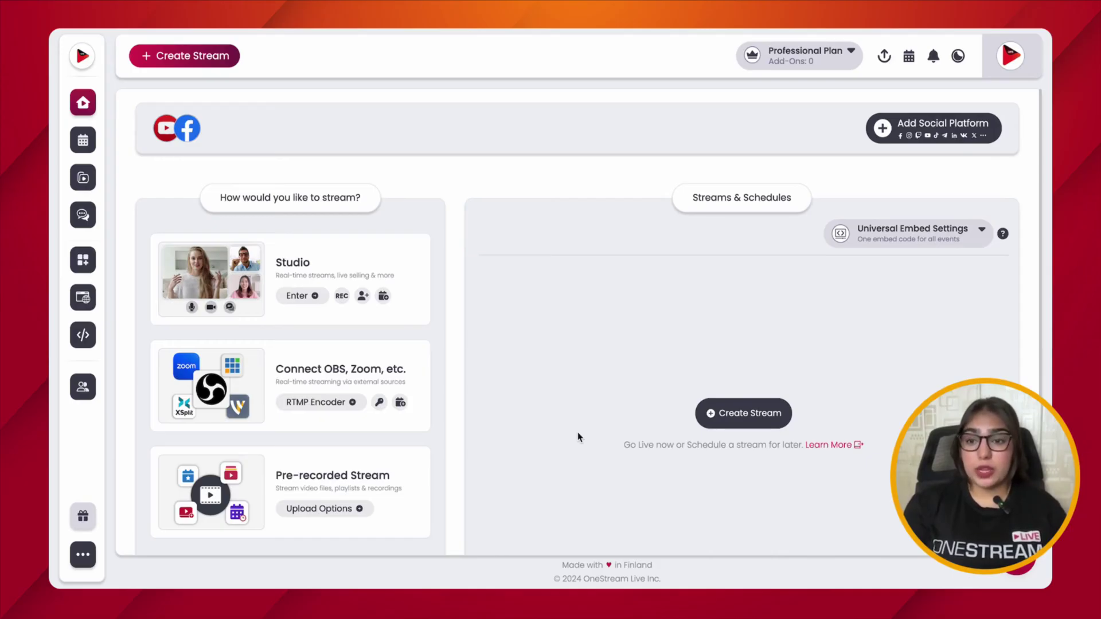
Connect the Ace Streamer Facebook page as a destination and start creating a new stream
left_click(900, 130)
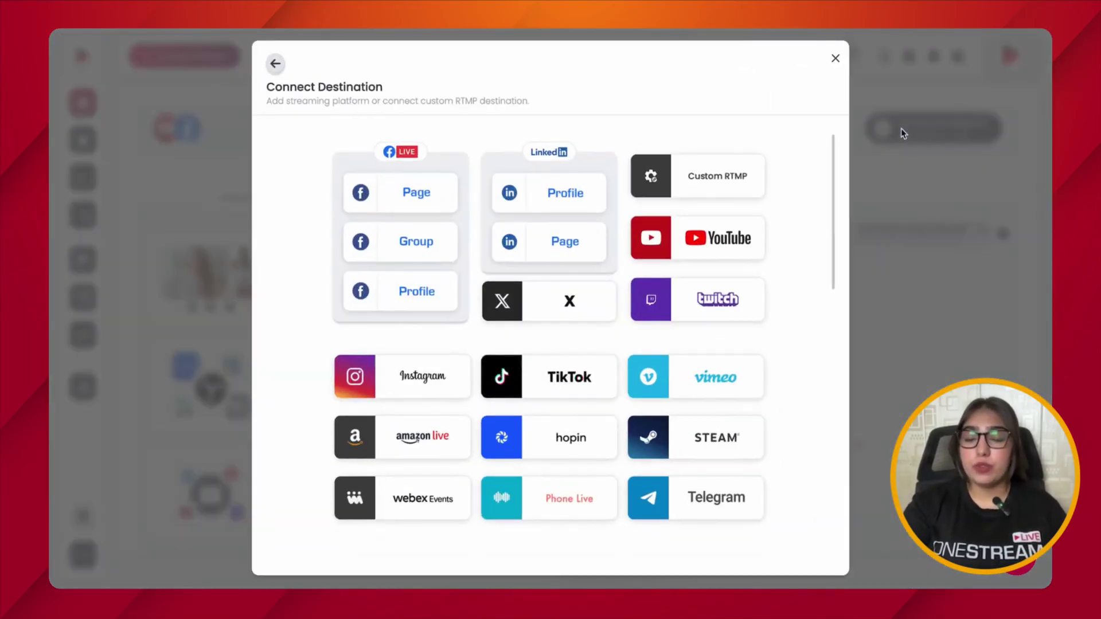
left_click(413, 195)
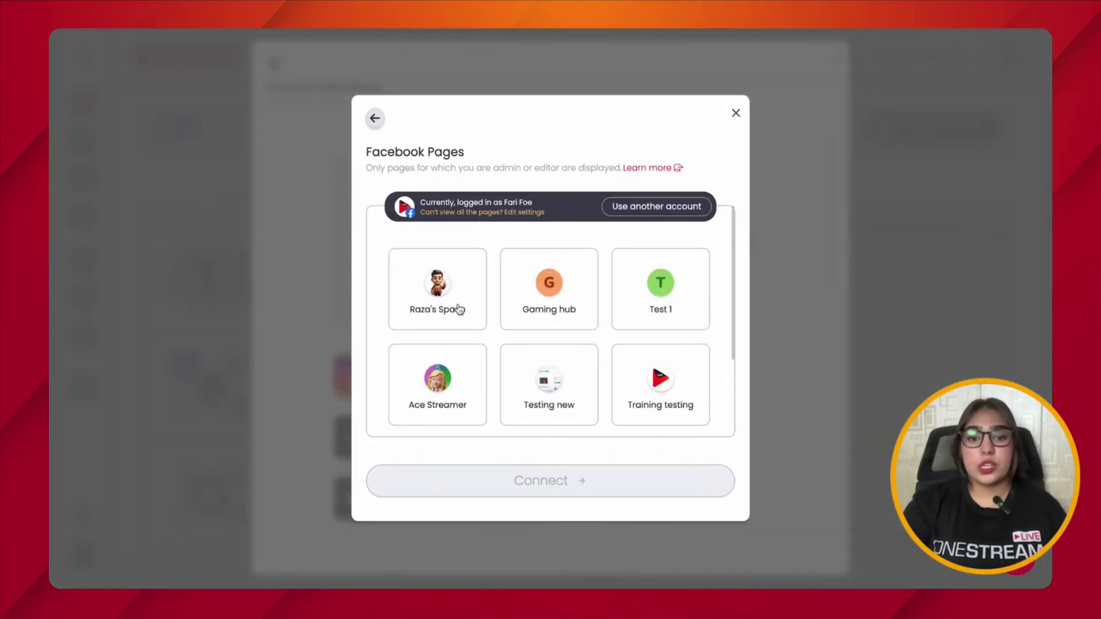
left_click(444, 380)
left_click(589, 479)
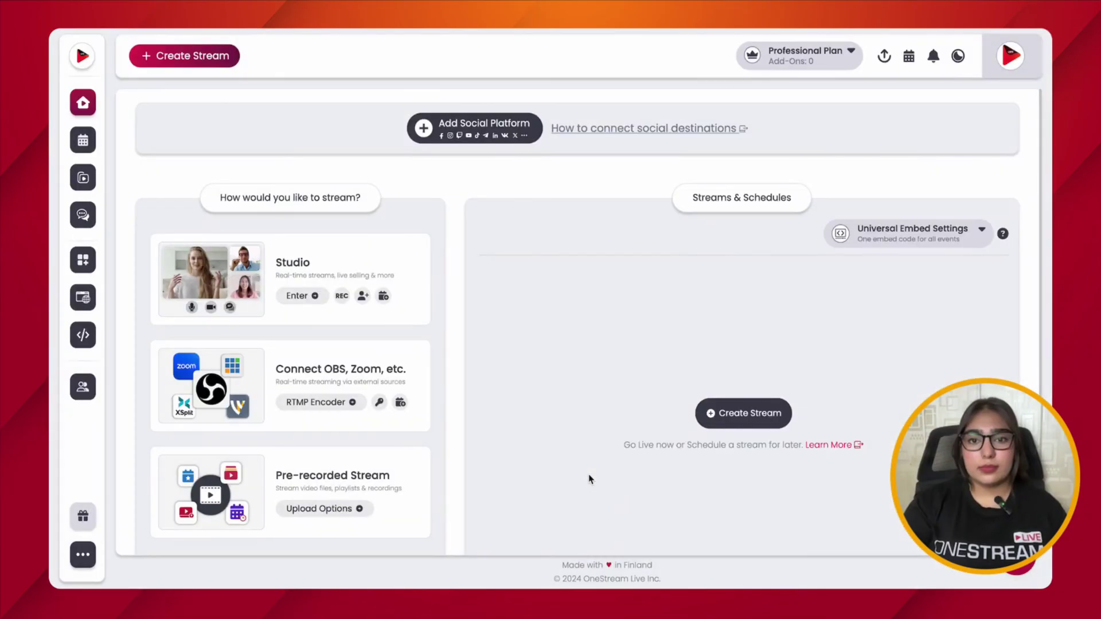
left_click(745, 421)
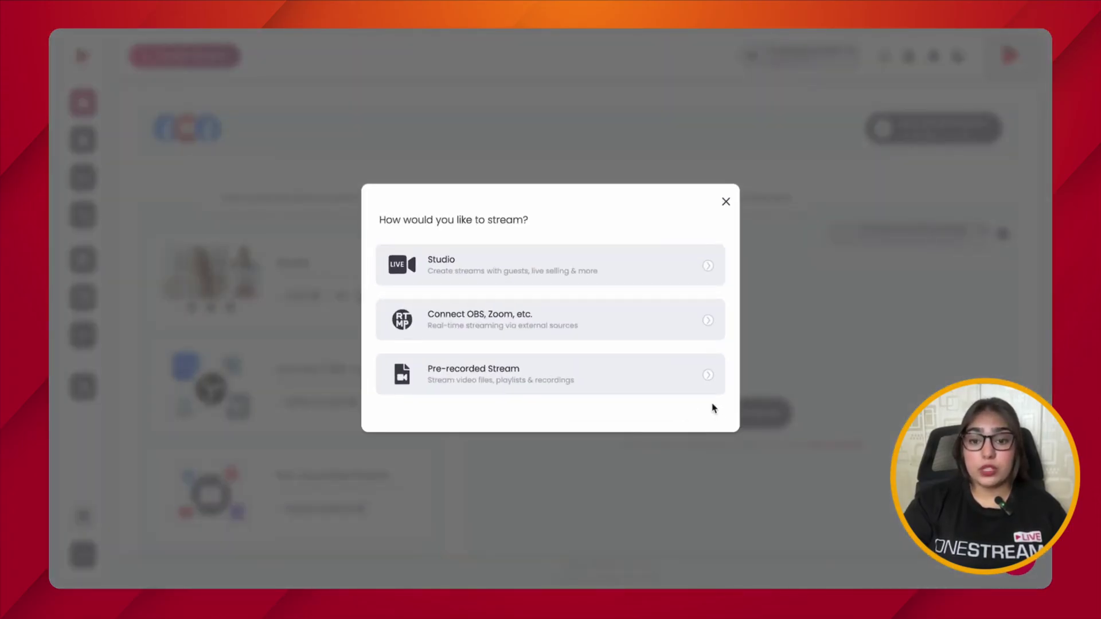
Choose a pre-recorded stream using the stored 'What is OneStream Live.' video
left_click(709, 377)
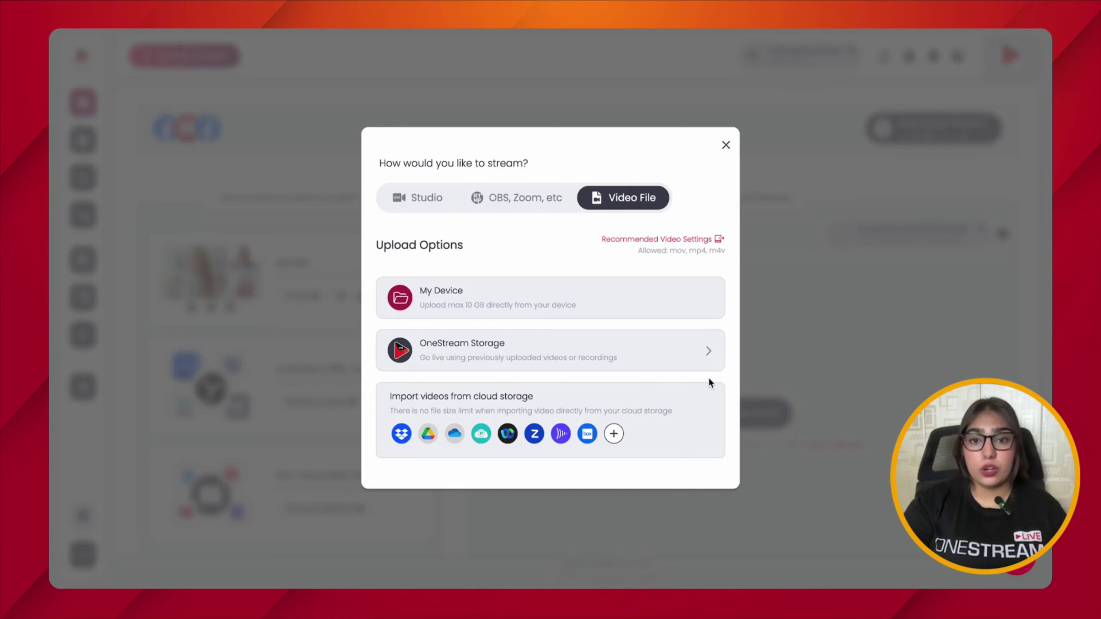
left_click(582, 360)
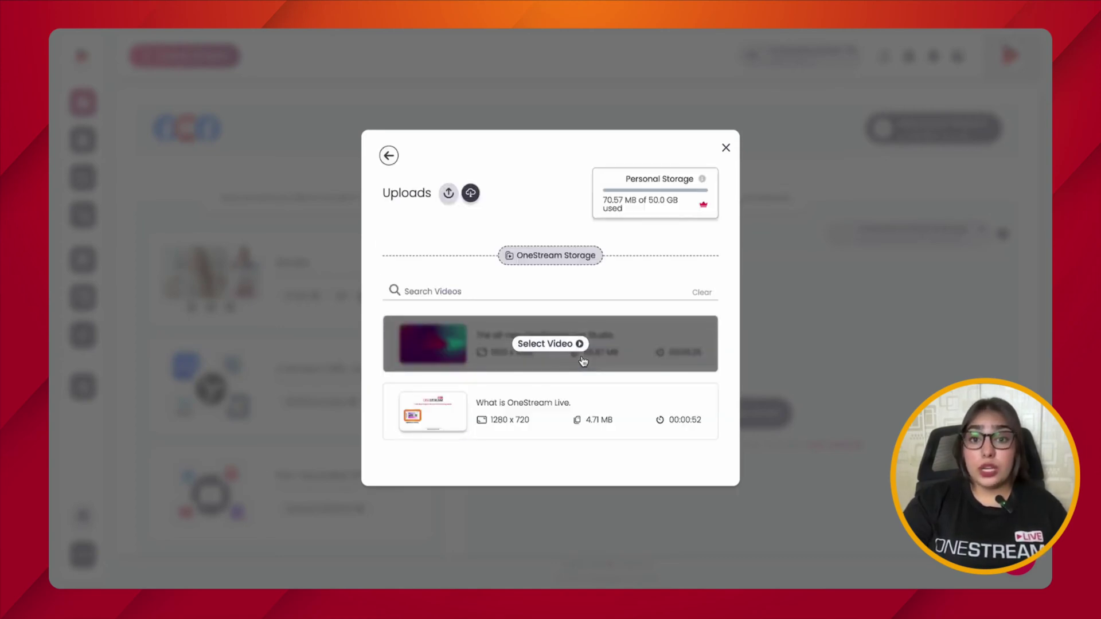
left_click(571, 414)
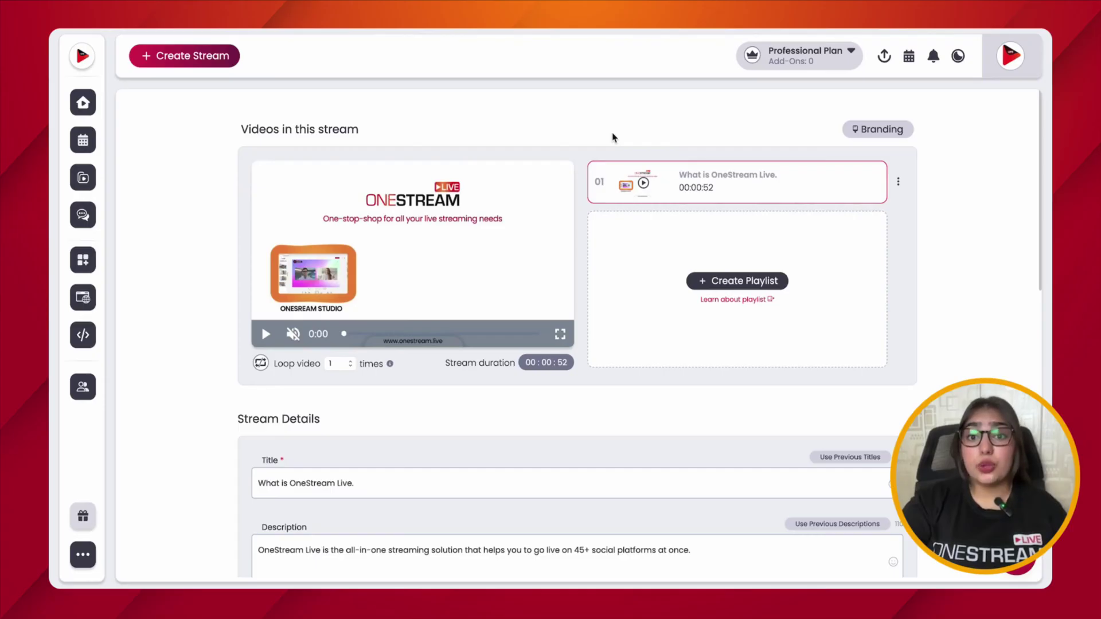
Add the Facebook page as the destination and go live immediately
scroll(613, 136, "down", 6)
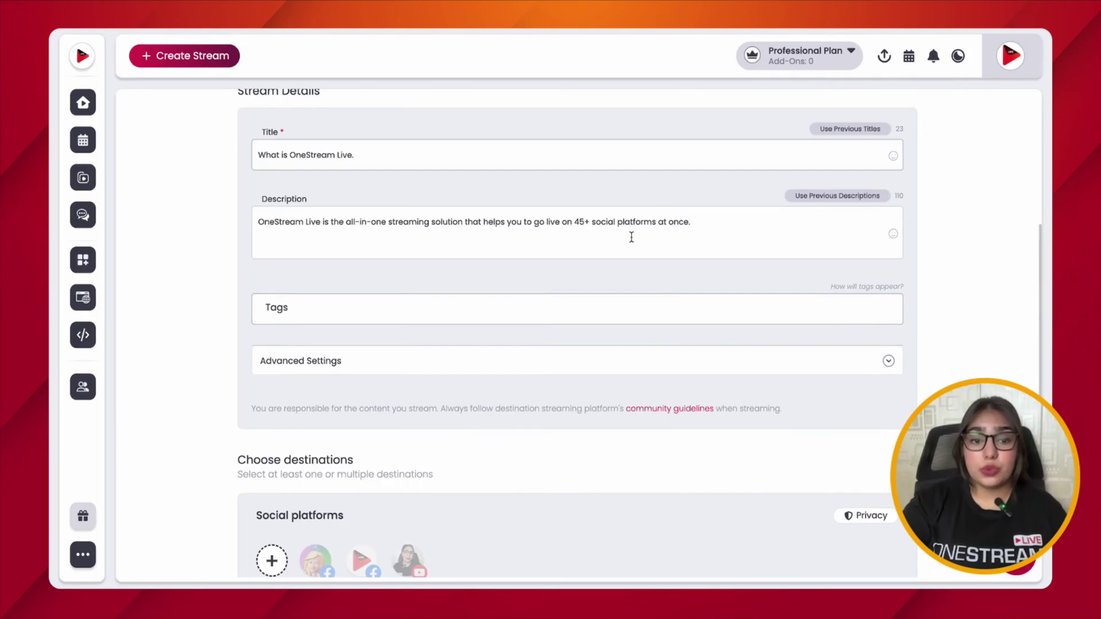
scroll(644, 330, "down", 2)
scroll(644, 330, "down", 1)
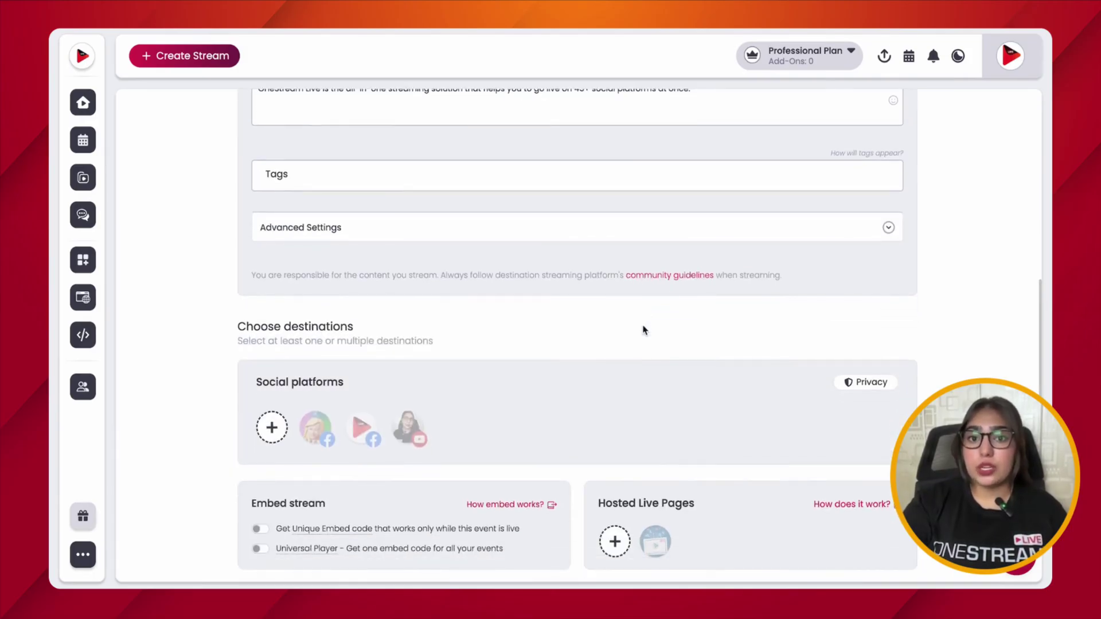
left_click(312, 445)
scroll(313, 443, "down", 4)
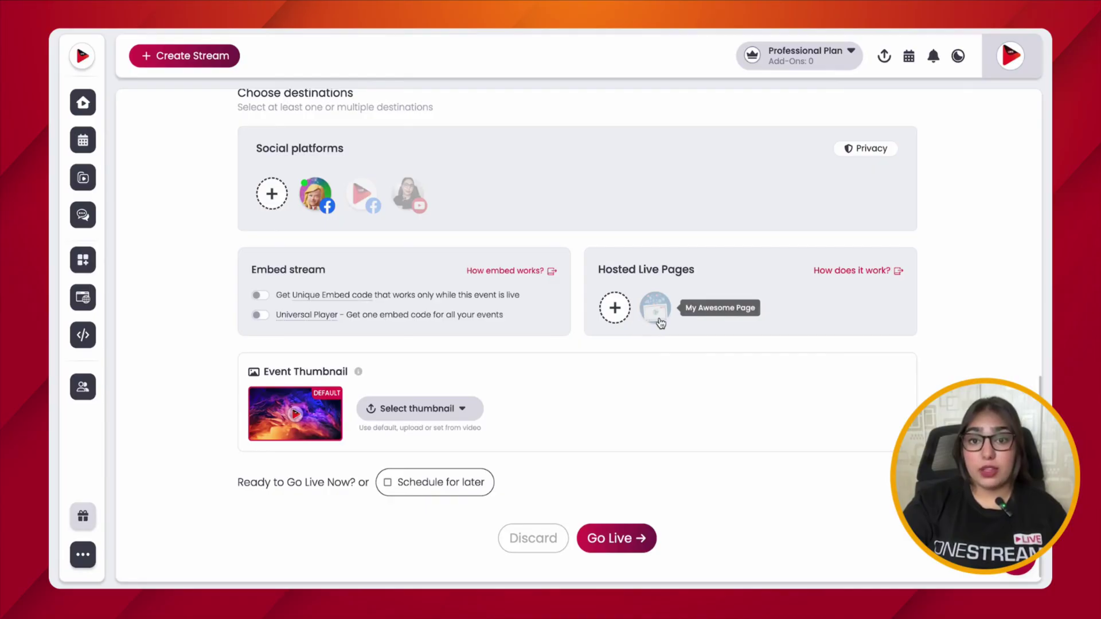
left_click(600, 543)
left_click(584, 384)
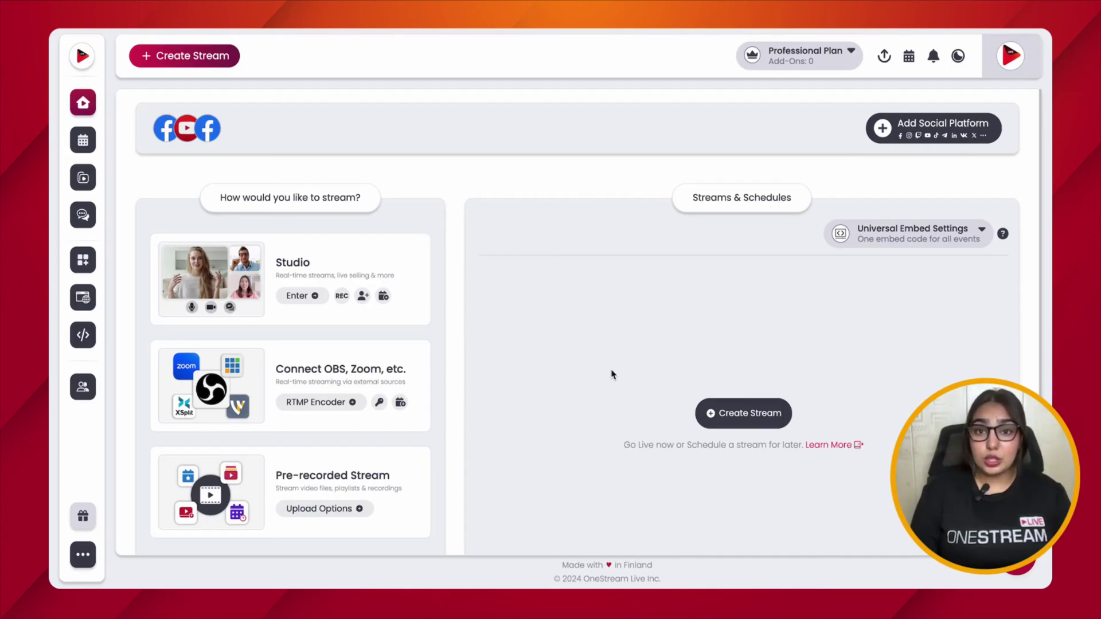
Add a Facebook Group destination named 'Private Shoppers' with Server URL on Auto Detect
left_click(951, 128)
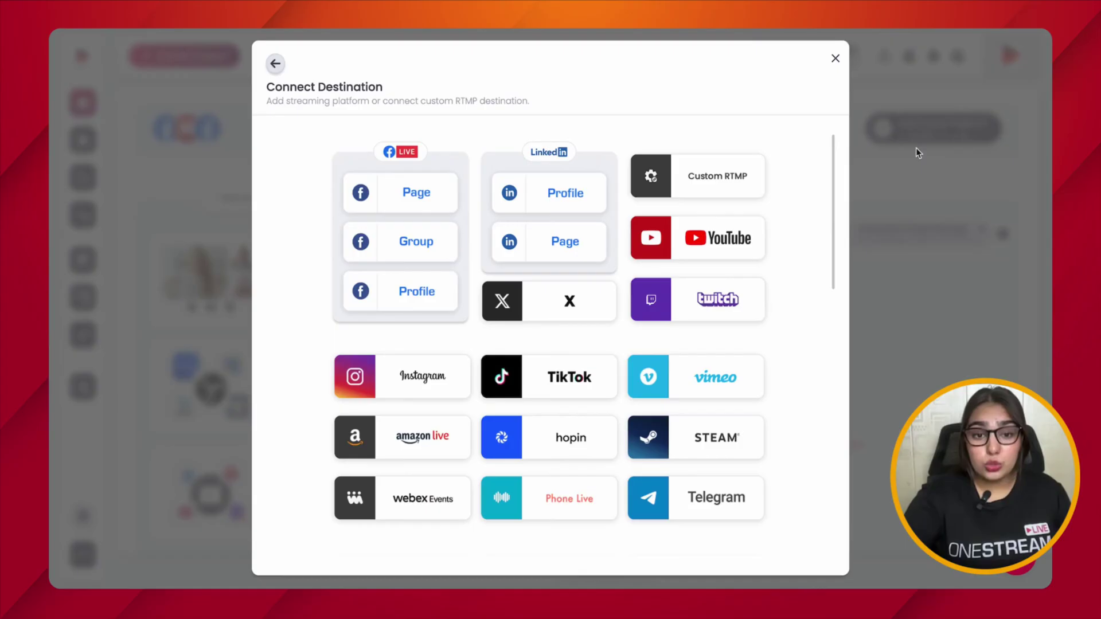
left_click(422, 247)
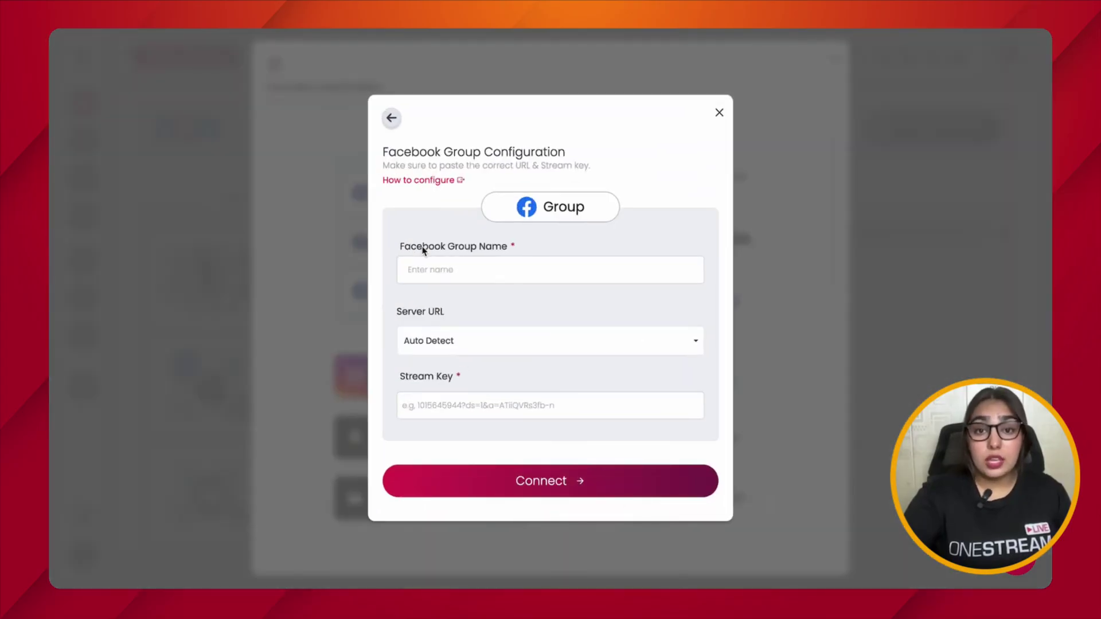
left_click(493, 269)
left_click(548, 303)
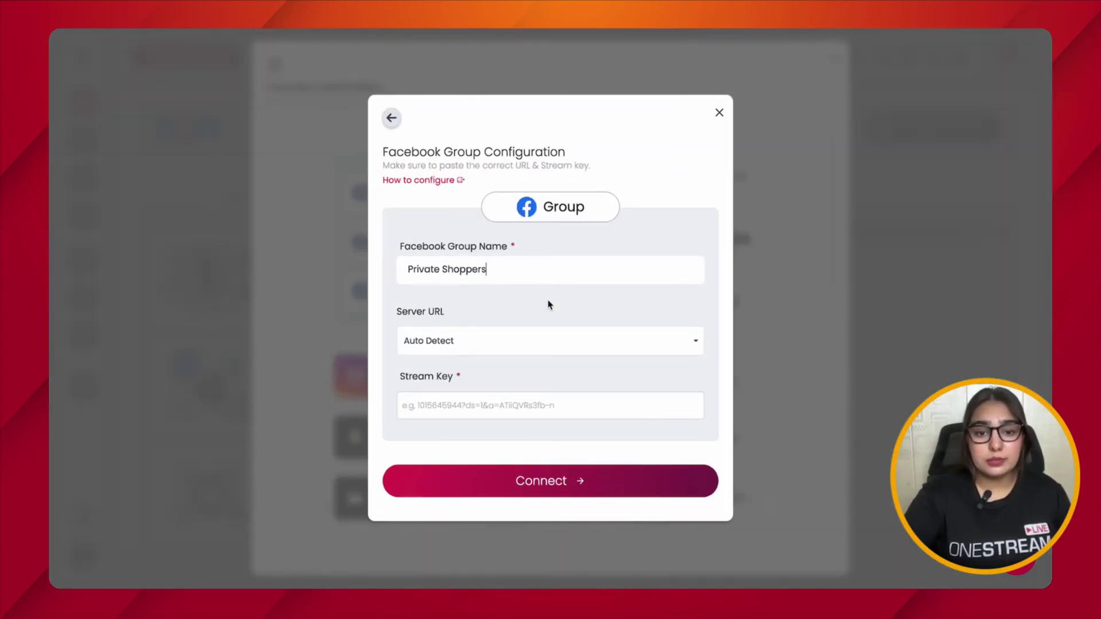
left_click(552, 340)
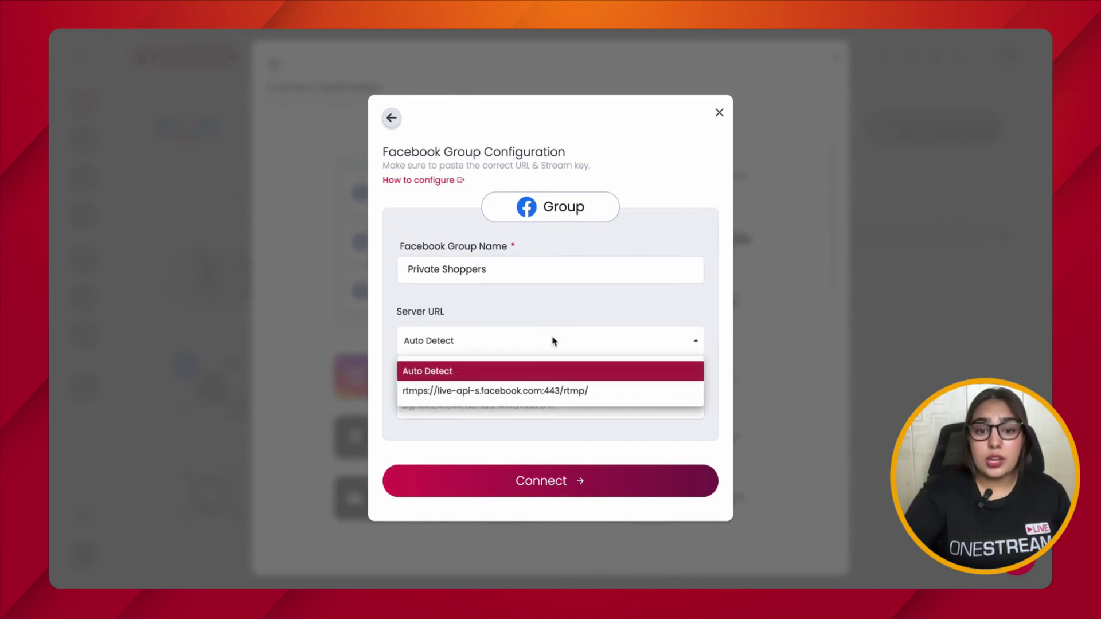
left_click(556, 373)
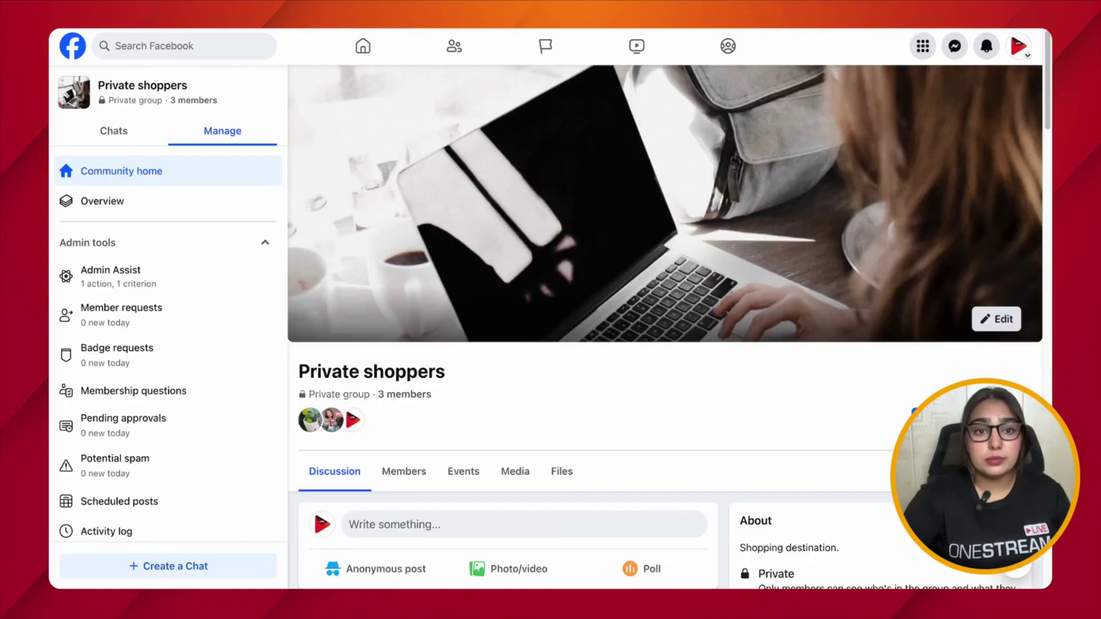
scroll(682, 395, "down", 1)
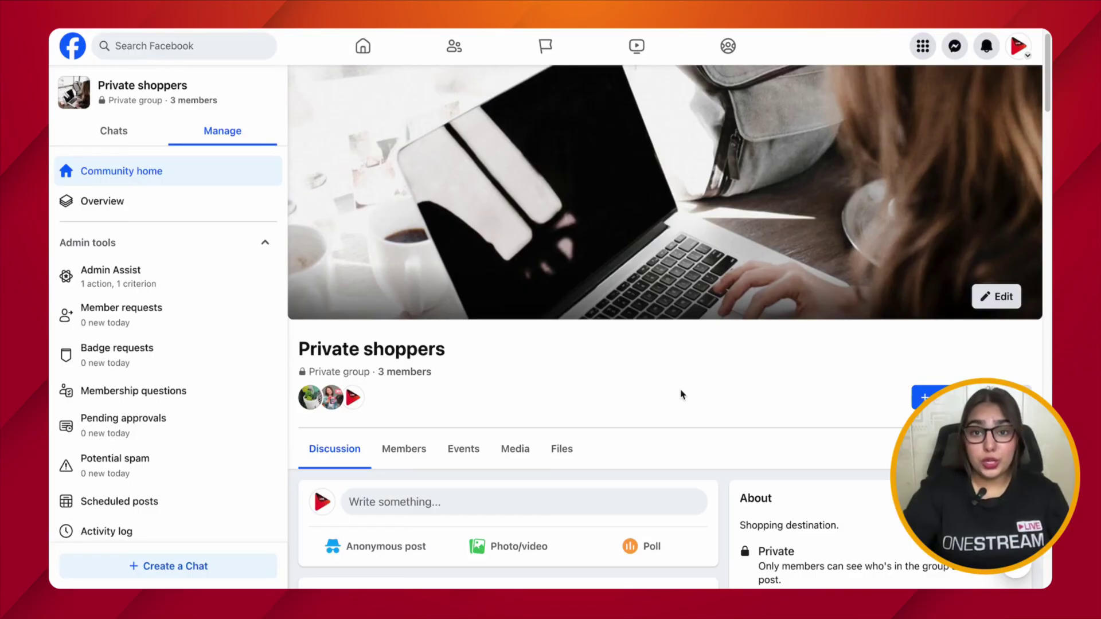
Start a live video event in the group named 'OSL Live Event'
left_click(655, 499)
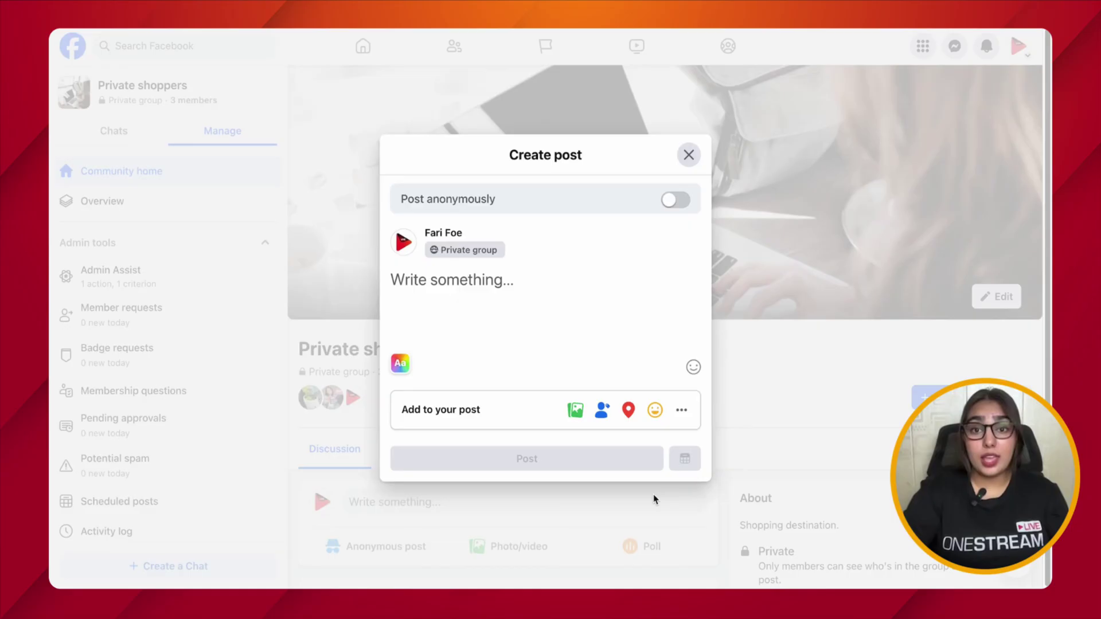
left_click(681, 410)
left_click(479, 373)
left_click(734, 505)
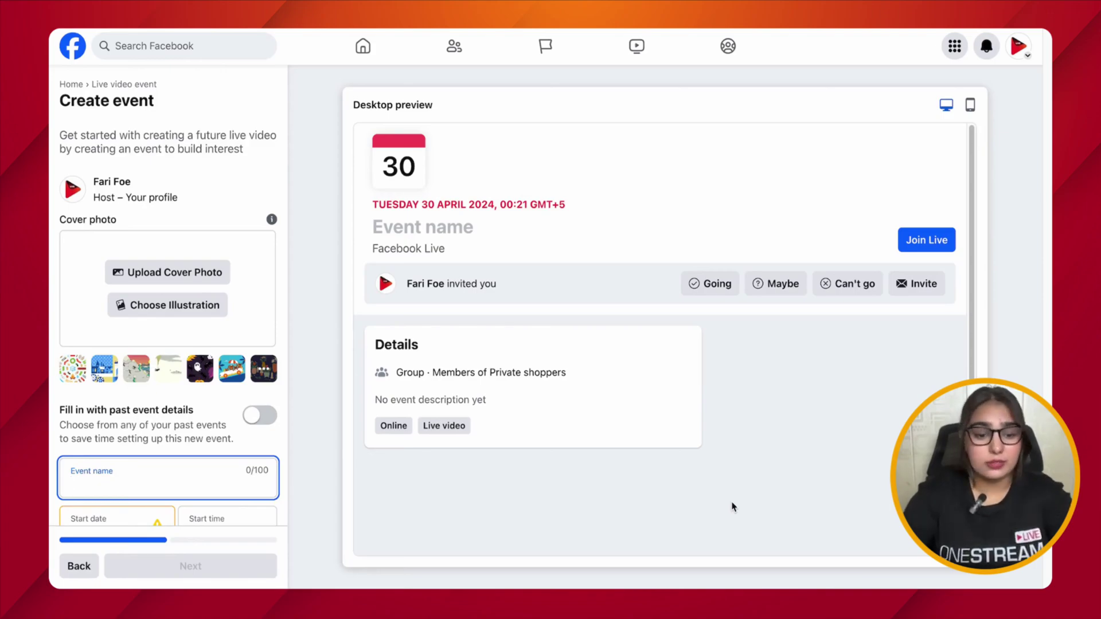
type("OSL Live Event")
Set the event to run from 1 May to 2 May 2024
scroll(137, 326, "down", 4)
left_click(137, 326)
left_click(137, 326)
left_click(159, 489)
scroll(115, 373, "down", 2)
left_click(102, 322)
left_click(182, 428)
Add the description 'Test' and bring up the event's stream key settings
scroll(190, 442, "down", 1)
left_click(206, 450)
type("Test")
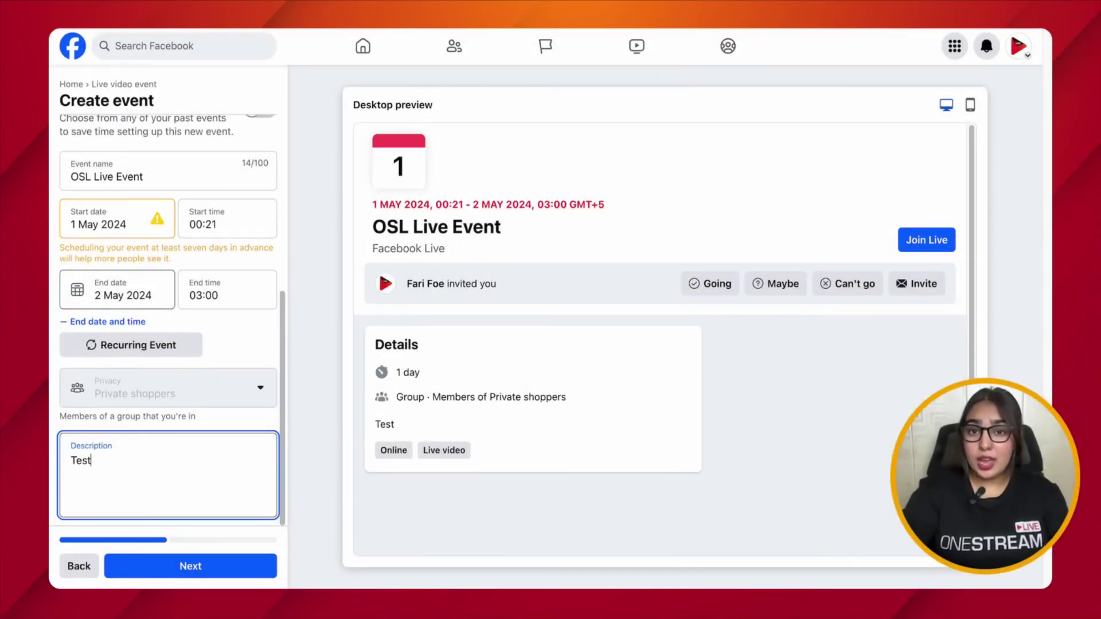
left_click(231, 566)
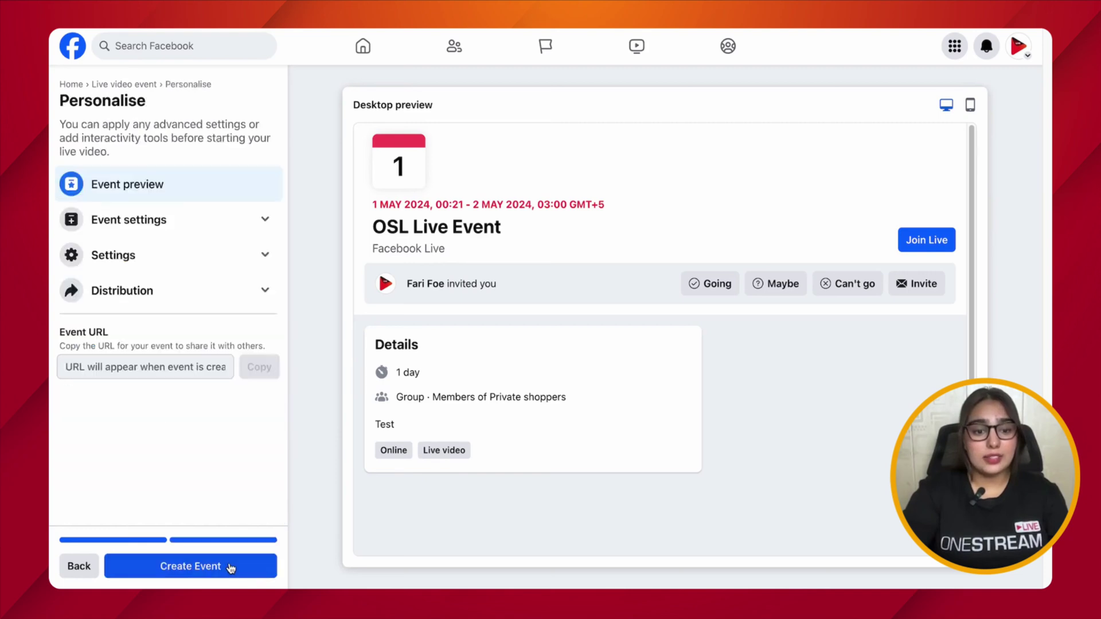
left_click(187, 265)
left_click(184, 289)
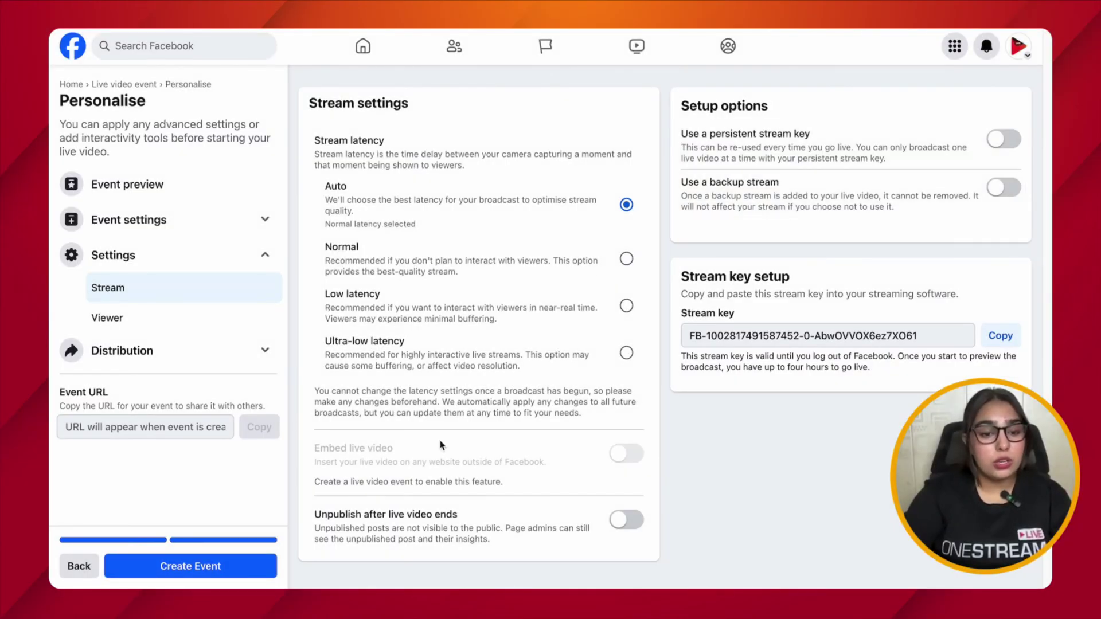
Create the OSL Live Event live video using streaming software and copy its stream key
left_click(238, 576)
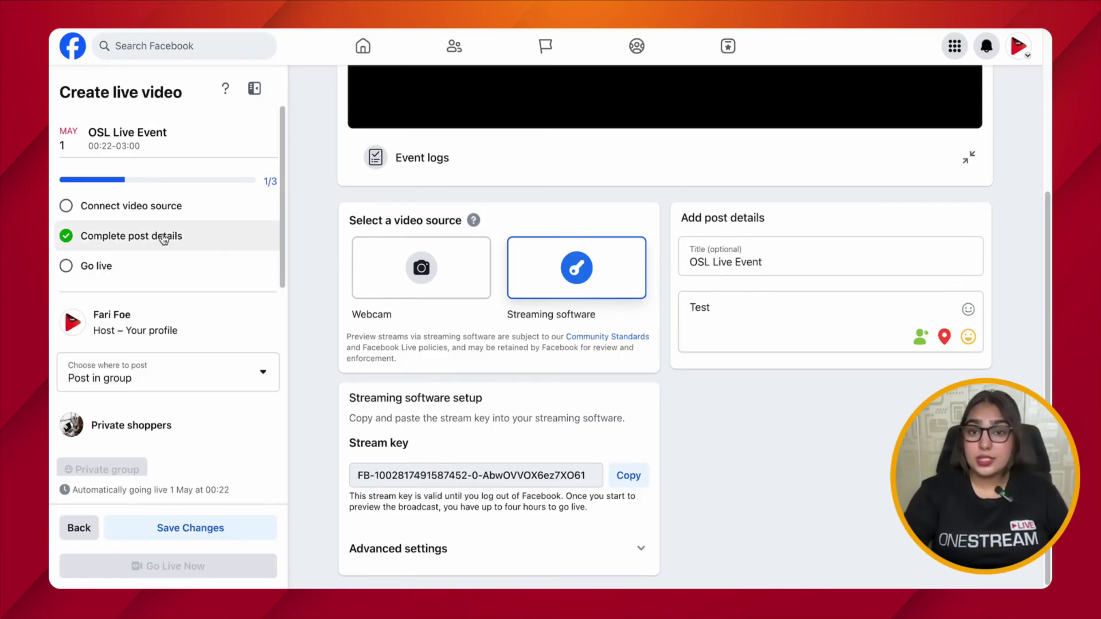
scroll(205, 243, "down", 5)
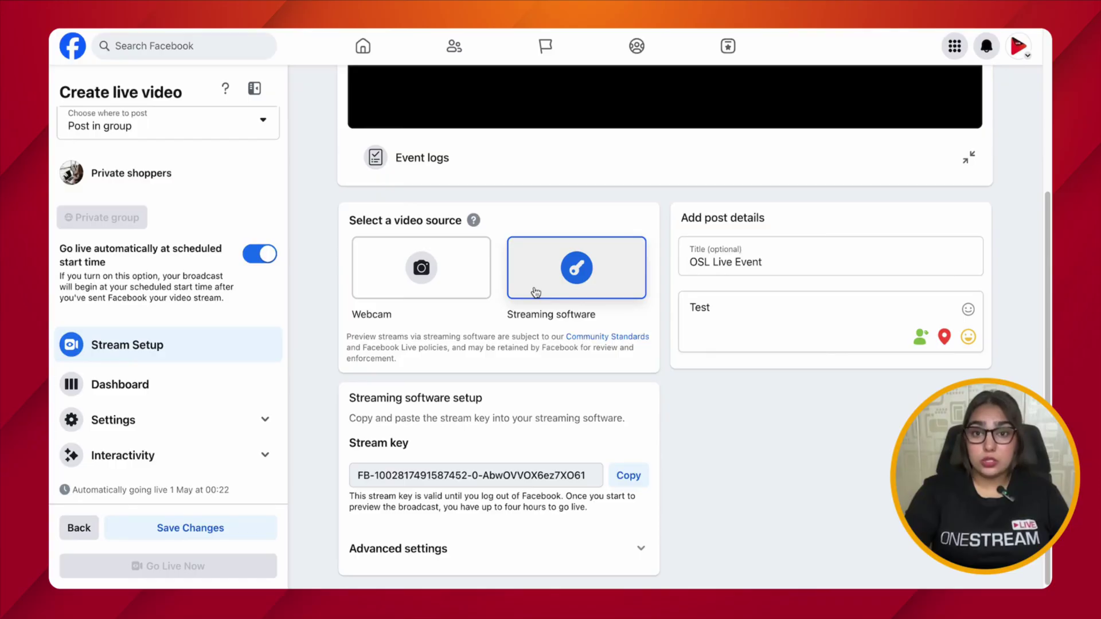
left_click(635, 476)
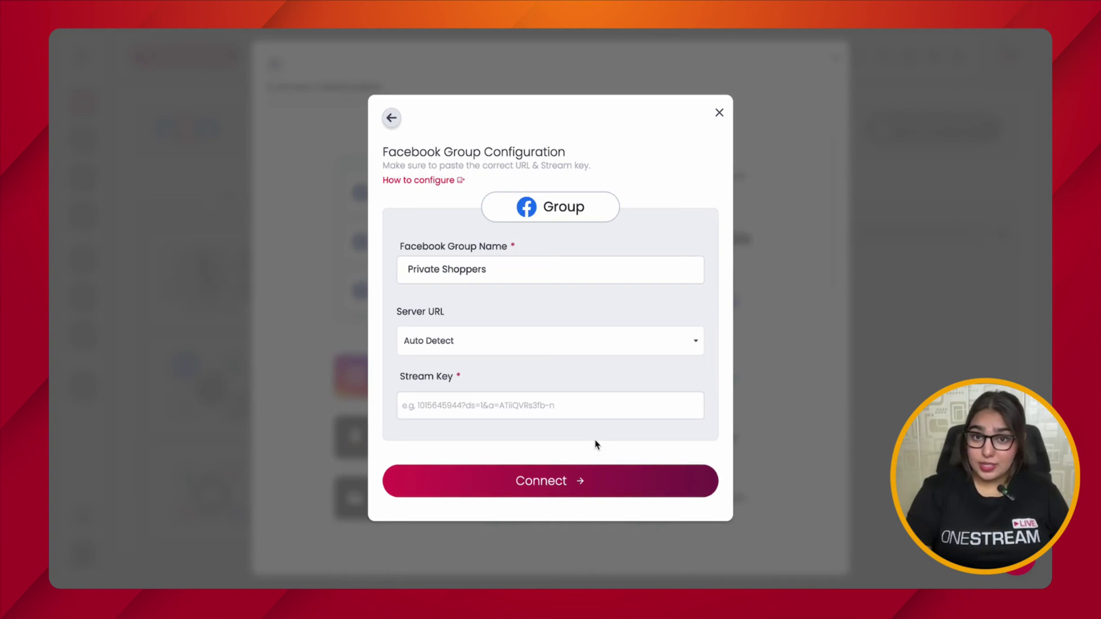
Paste the copied Facebook stream key and connect the Private Shoppers group destination
left_click(570, 404)
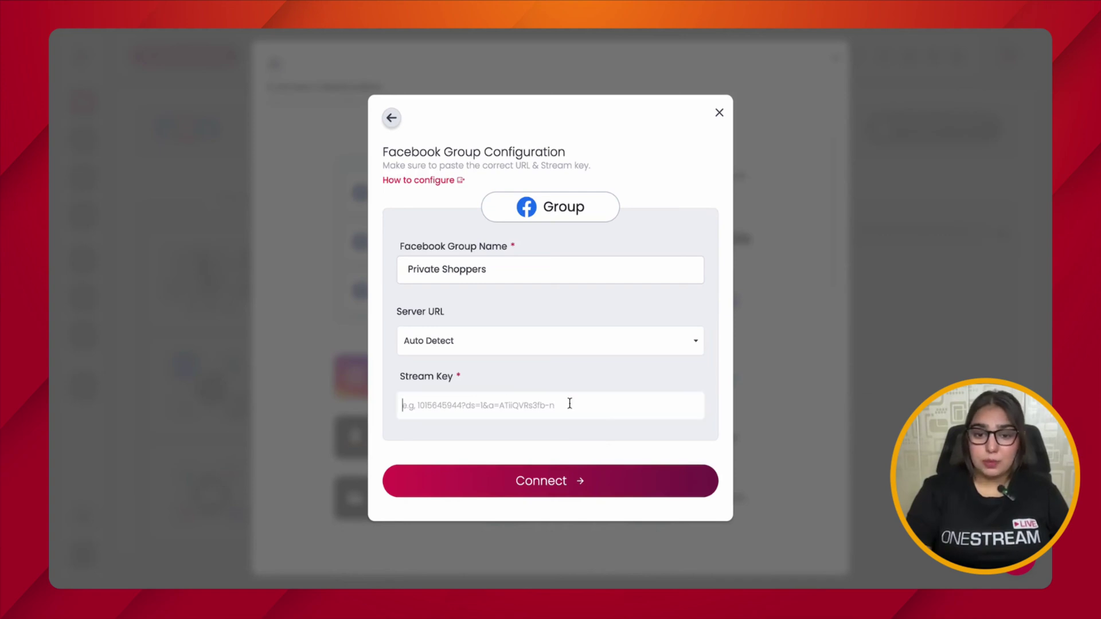
key("ctrl+v")
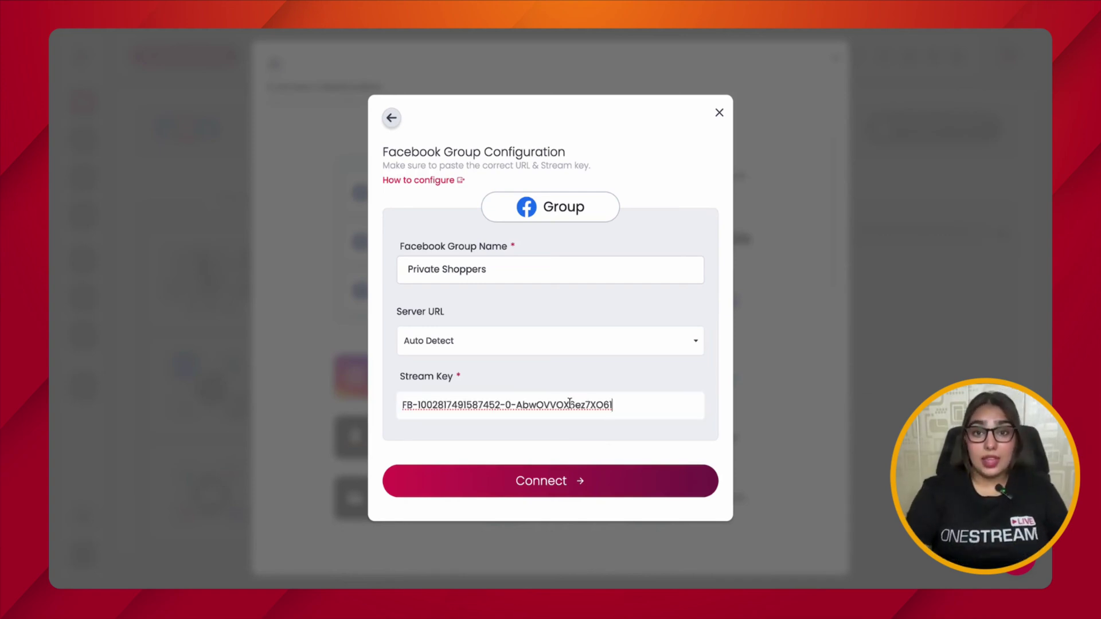
left_click(640, 497)
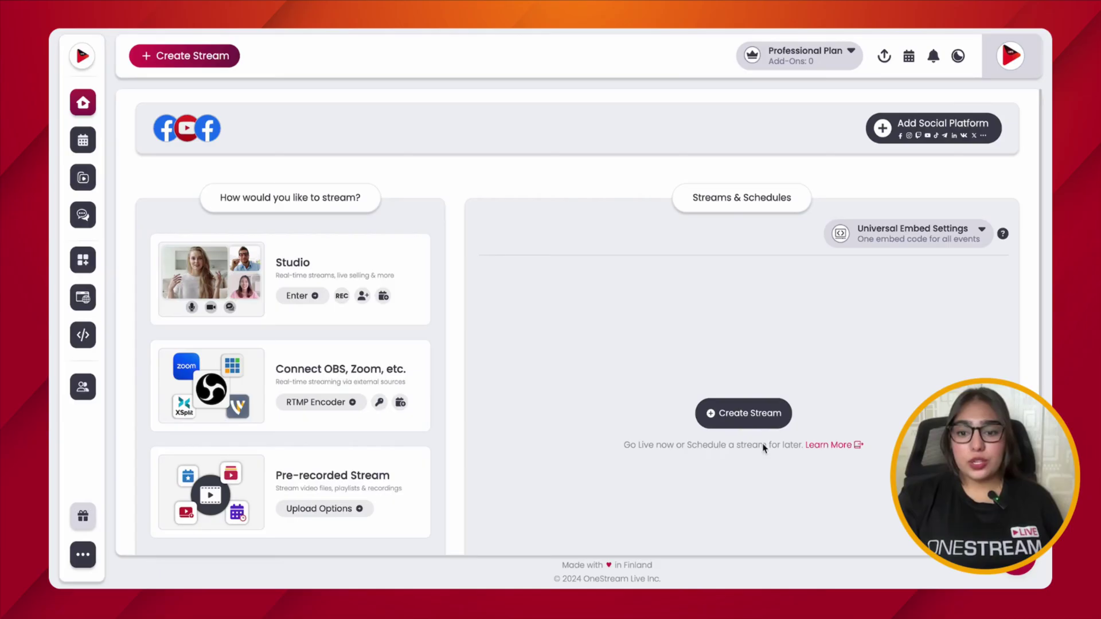
Create a new pre-recorded stream of the 'What is OneStream Live' video
left_click(766, 424)
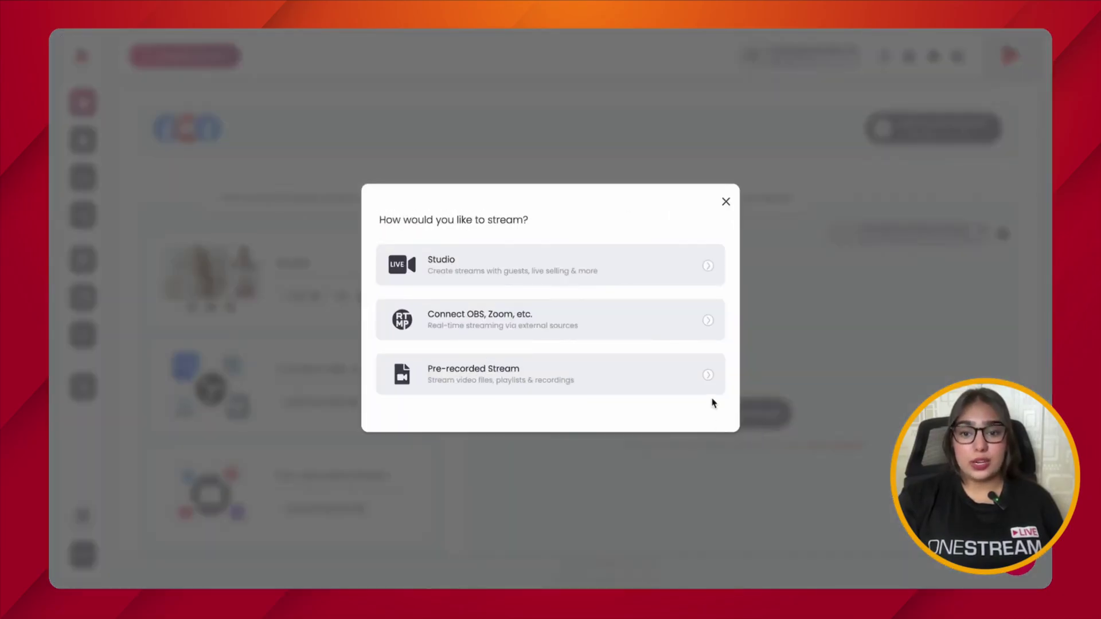
left_click(707, 381)
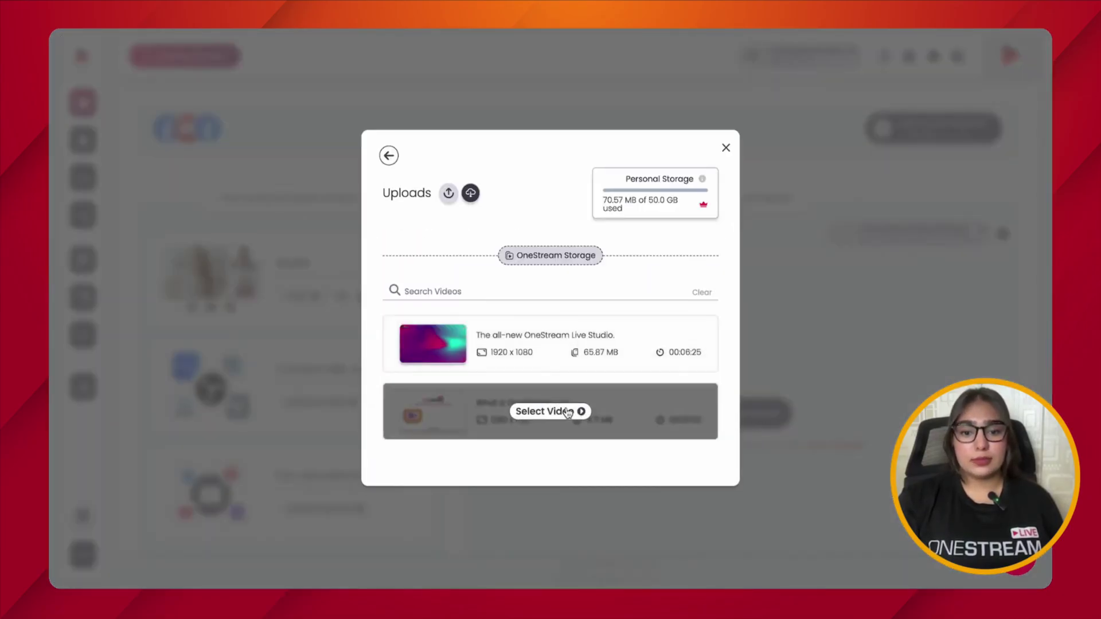
left_click(546, 412)
scroll(567, 413, "down", 2)
scroll(566, 413, "down", 7)
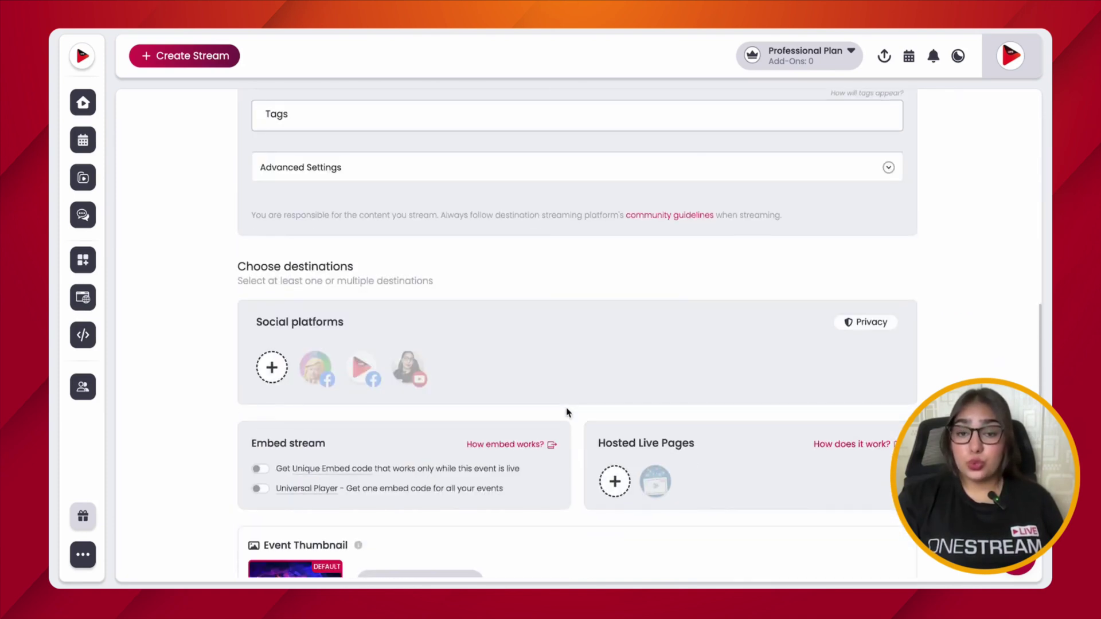
Stream it to a new Unlisted YouTube event and go live now
left_click(400, 386)
left_click(450, 403)
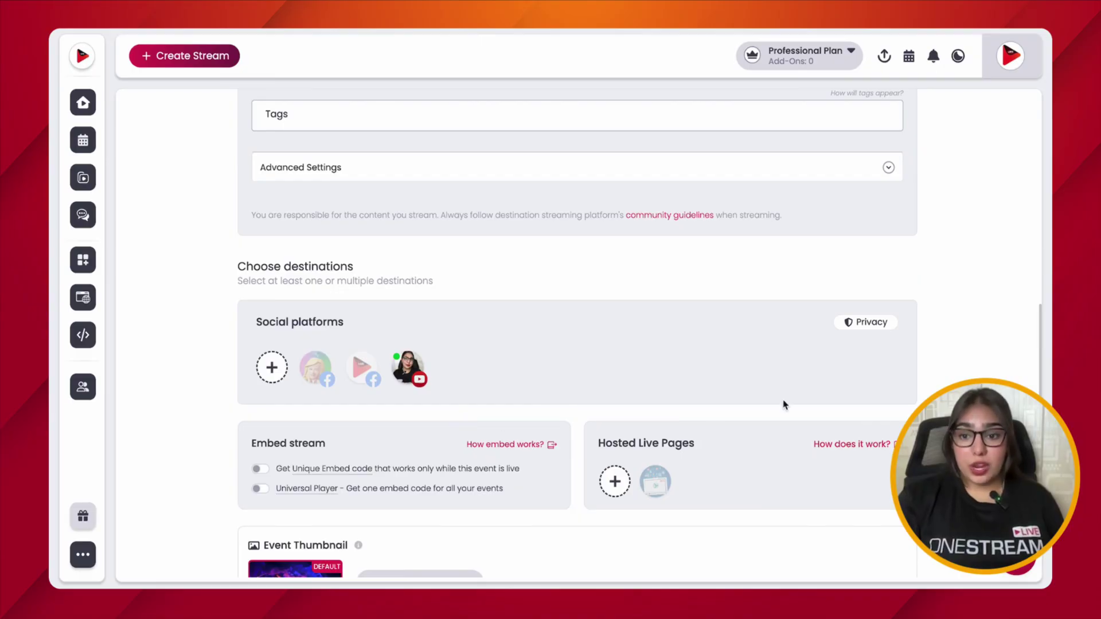
left_click(852, 323)
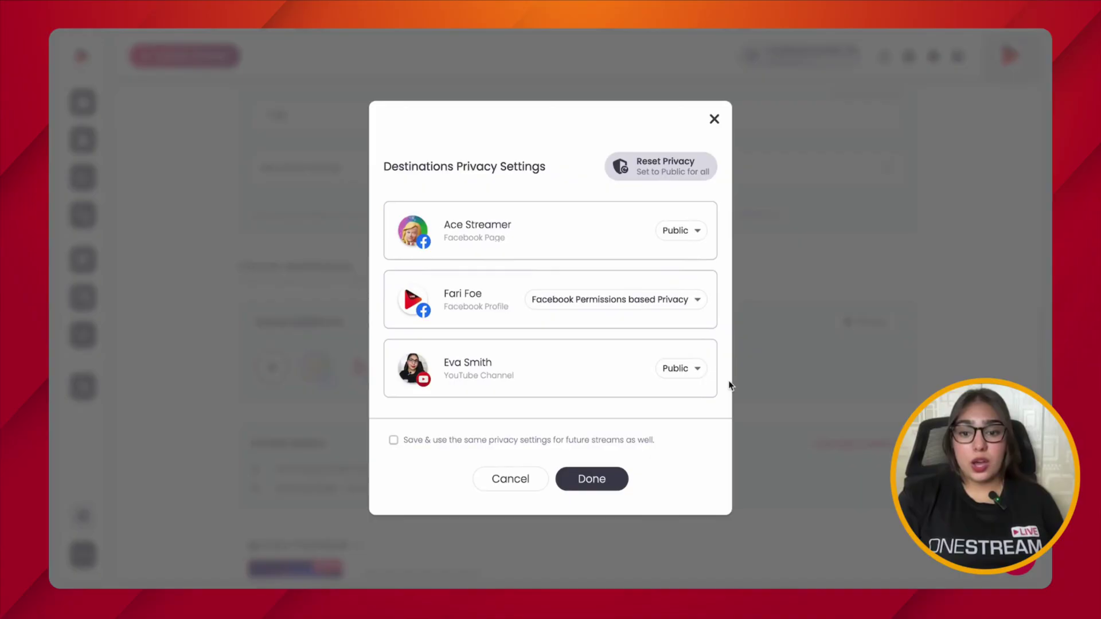
left_click(695, 372)
left_click(692, 431)
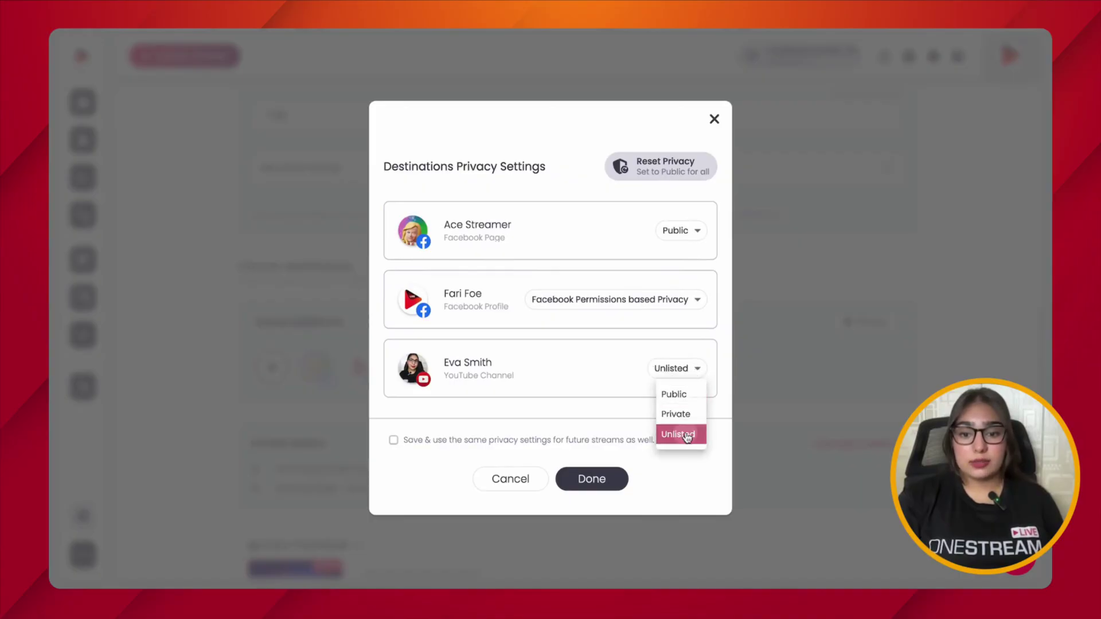
left_click(622, 477)
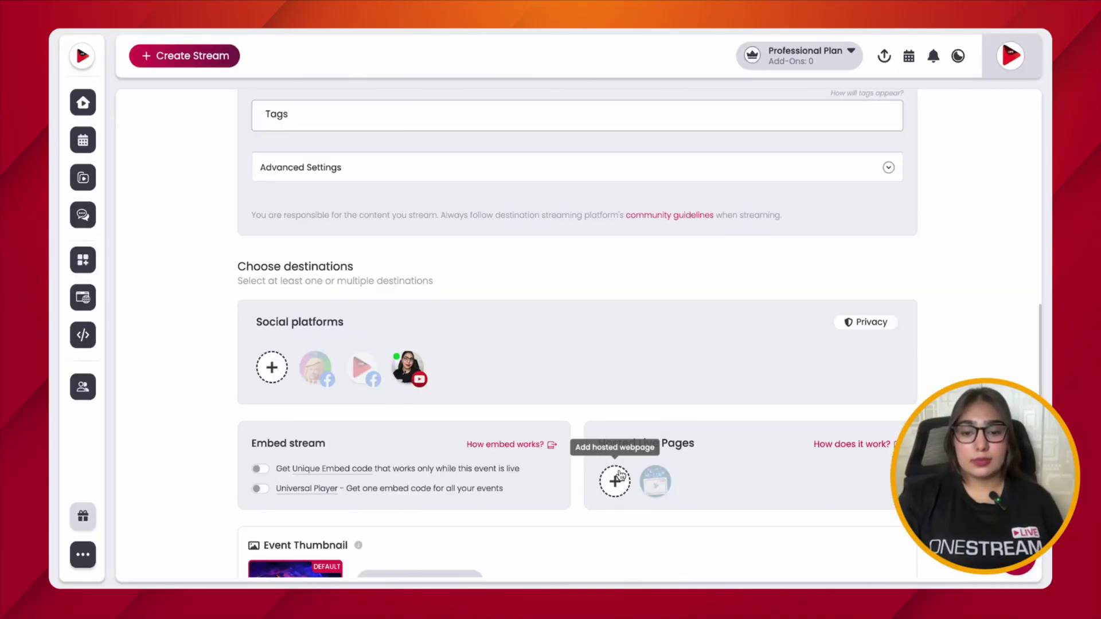
scroll(620, 475, "down", 3)
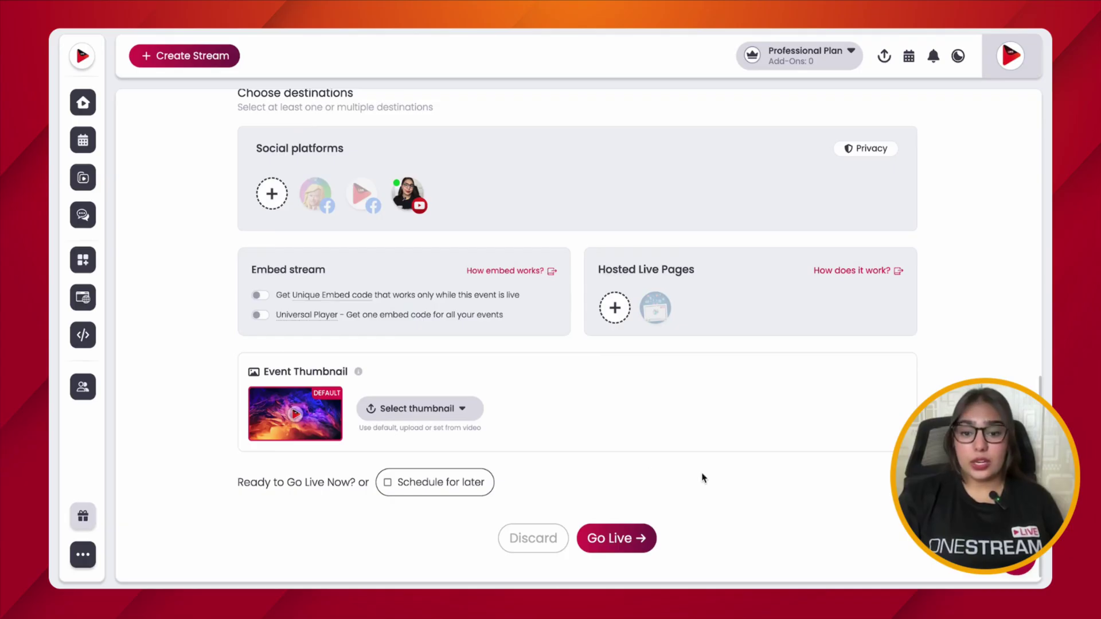
left_click(656, 546)
left_click(585, 383)
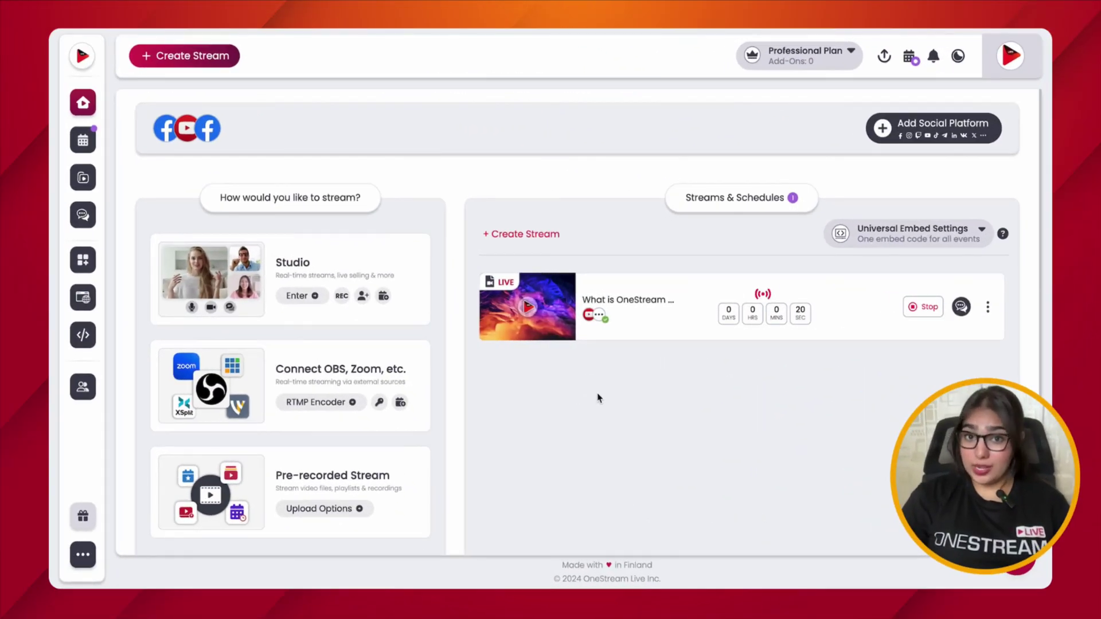